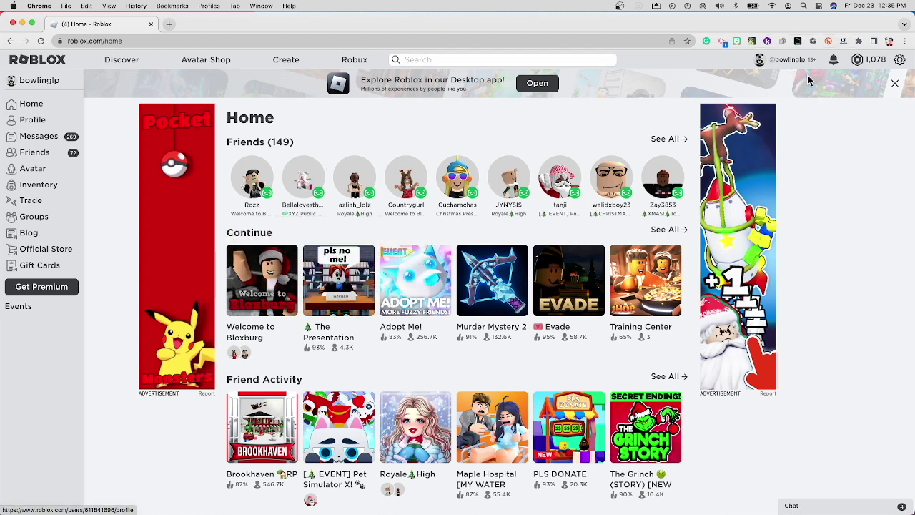
Go to Create to list the account's experiences under My Creations.
left_click(280, 63)
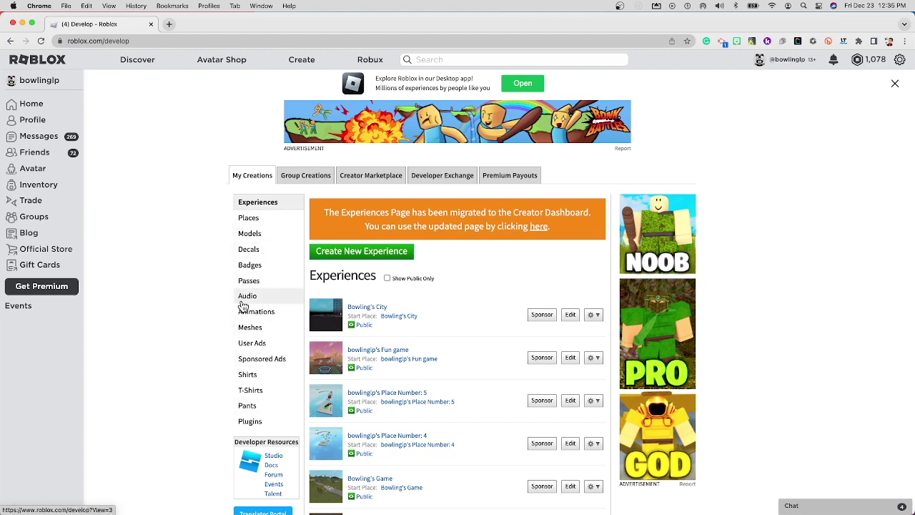
Switch to the Audio section and highlight the audio length and size limits.
left_click(285, 299)
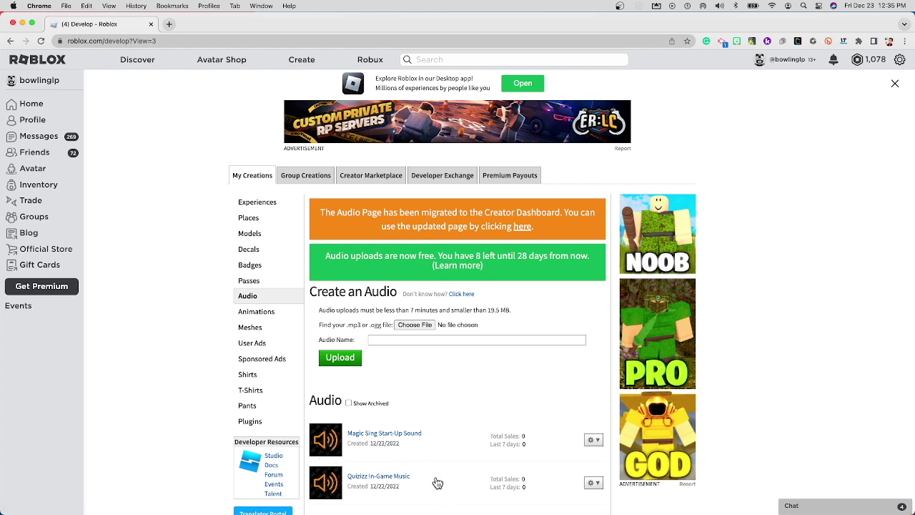
left_click_drag(318, 315, 511, 310)
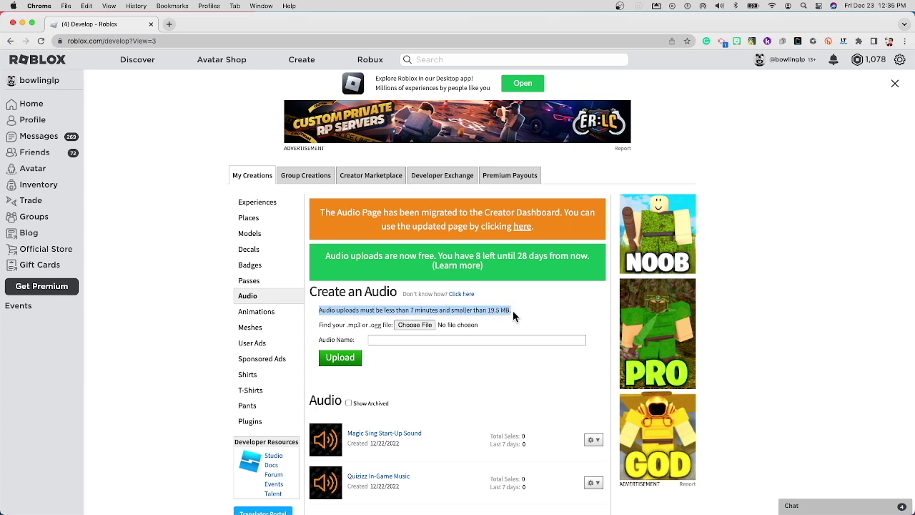
scroll(514, 315, "down", 2)
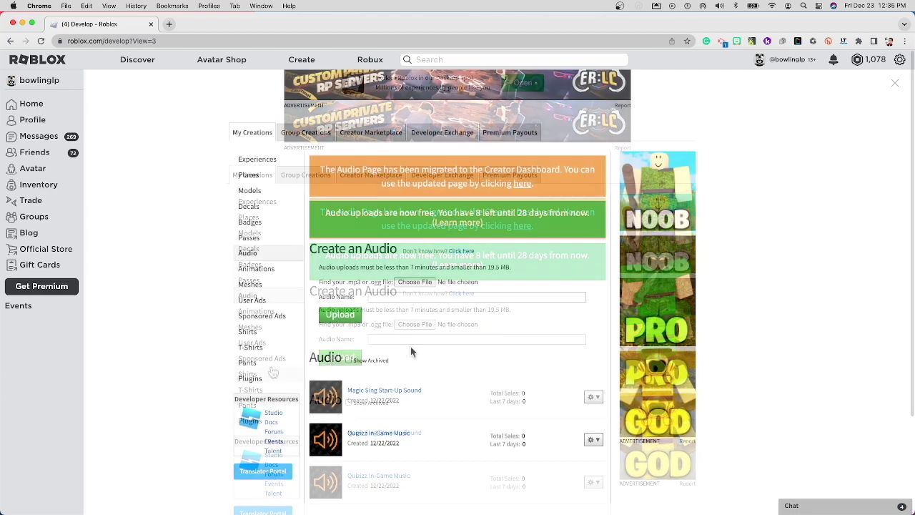
left_click(317, 280)
Highlight the file type requirement, then begin entering the audio name.
left_click_drag(317, 280, 384, 292)
left_click(405, 326)
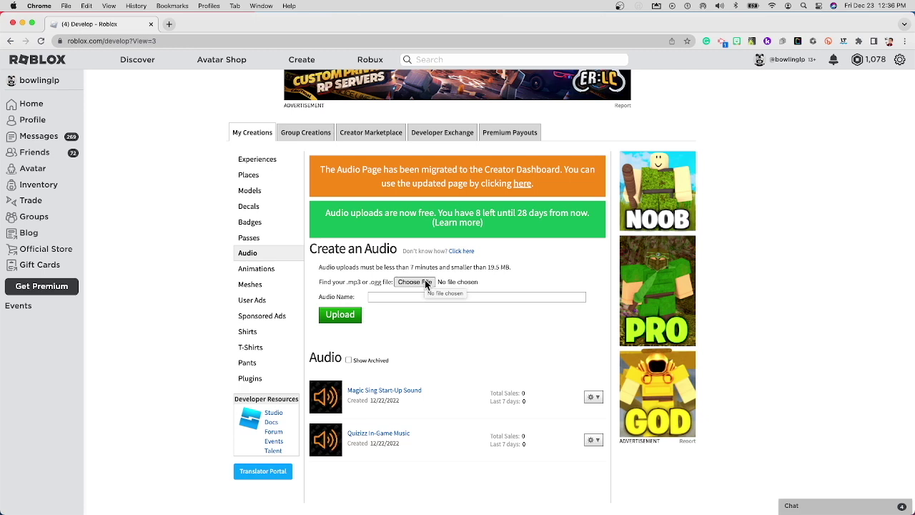
left_click(387, 297)
left_click(429, 316)
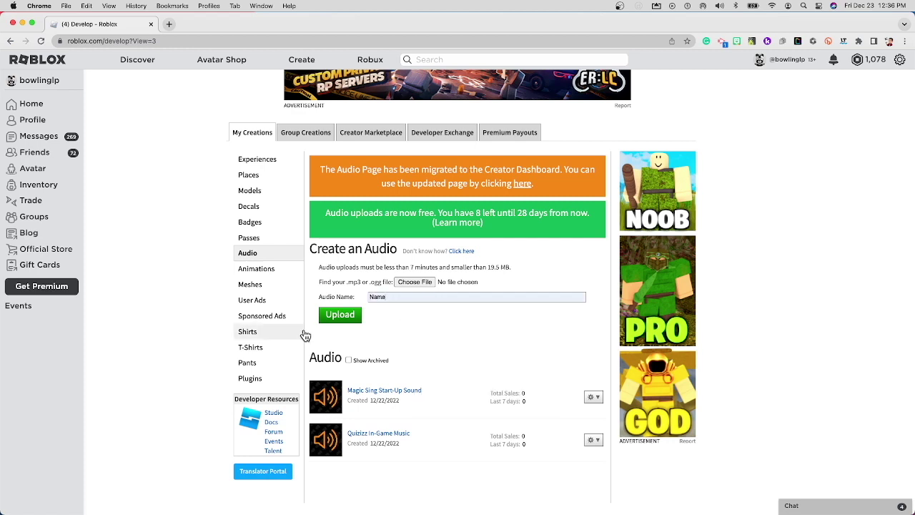
double_click(377, 297)
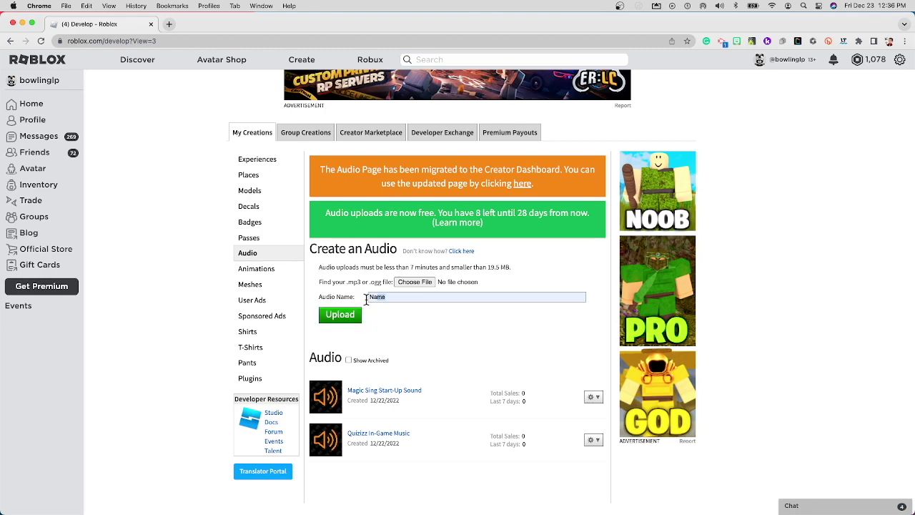
key("BackSpace")
scroll(398, 318, "down", 2)
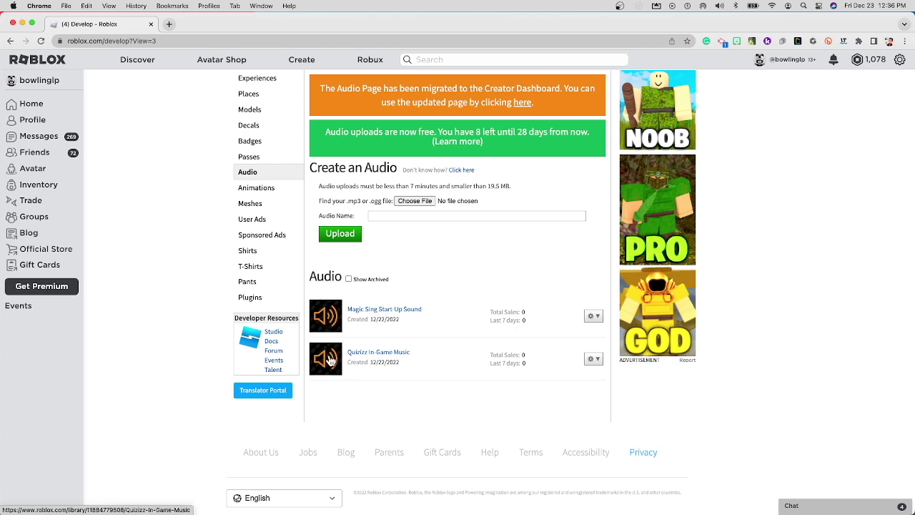
Open Quizizz In-Game Music, play and stop its preview, and highlight the not-for-sale notice.
left_click(373, 358)
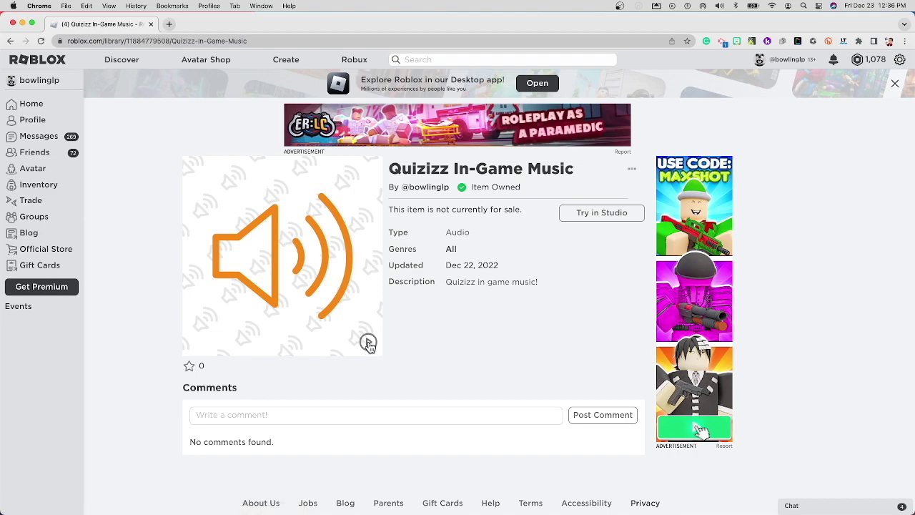
left_click(368, 342)
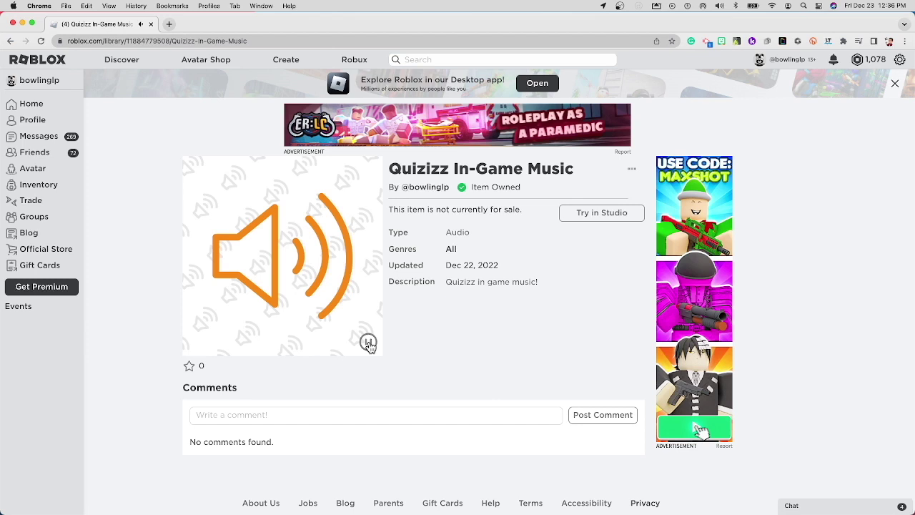
left_click(368, 342)
left_click_drag(391, 211, 525, 214)
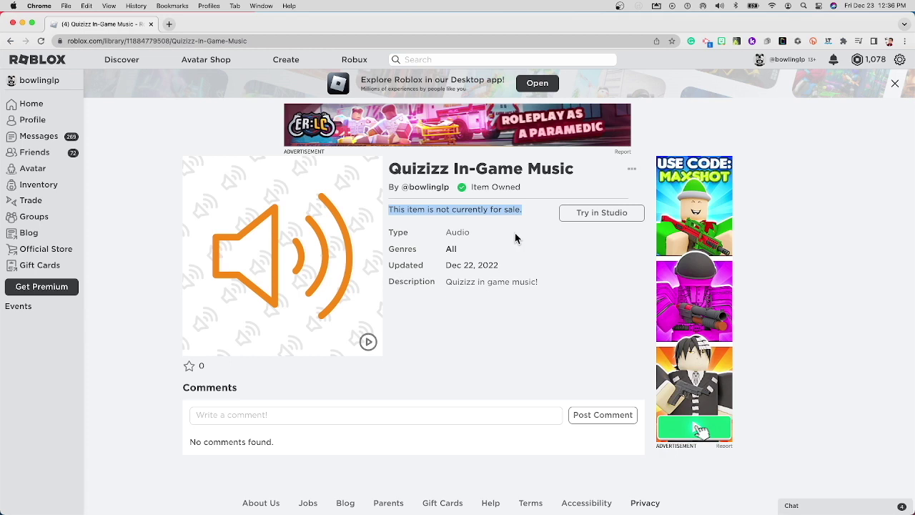
left_click(512, 236)
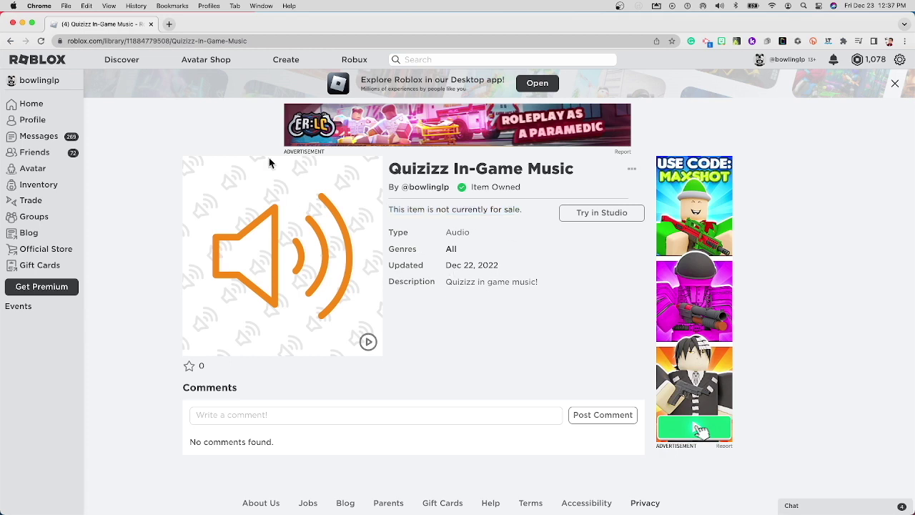
left_click_drag(127, 41, 172, 40)
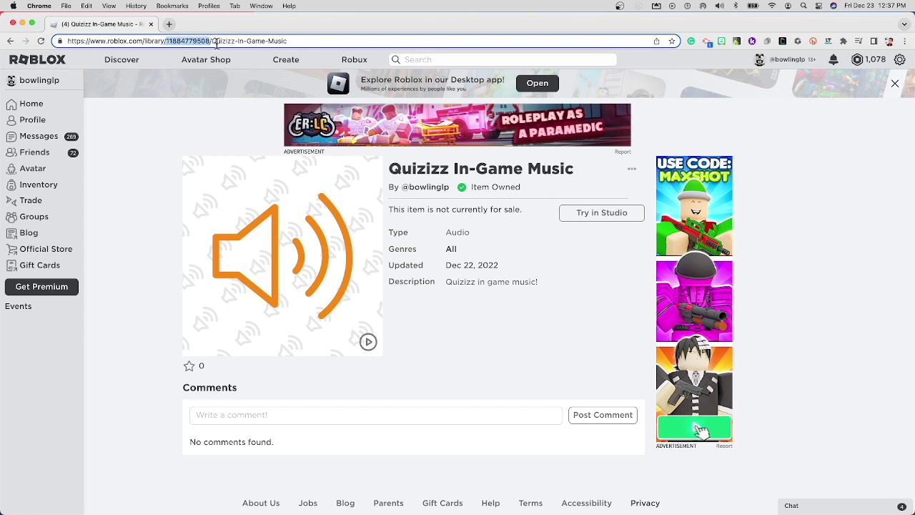
left_click(178, 190)
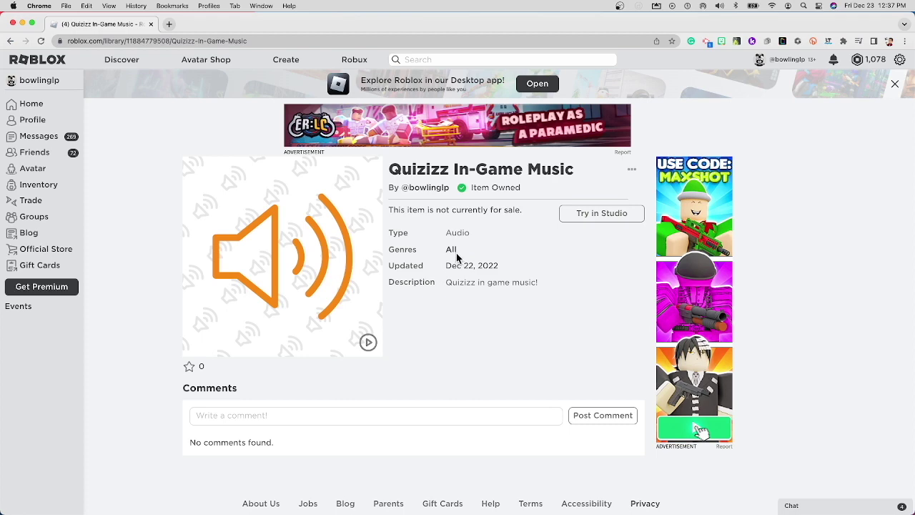
scroll(454, 252, "down", 1)
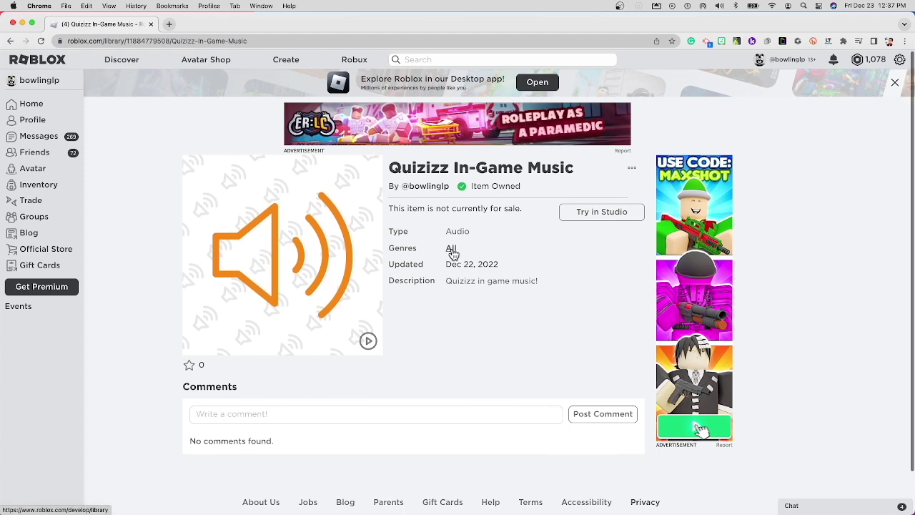
left_click(632, 168)
Open Configure for Quizizz In-Game Music and select its name text.
left_click(623, 185)
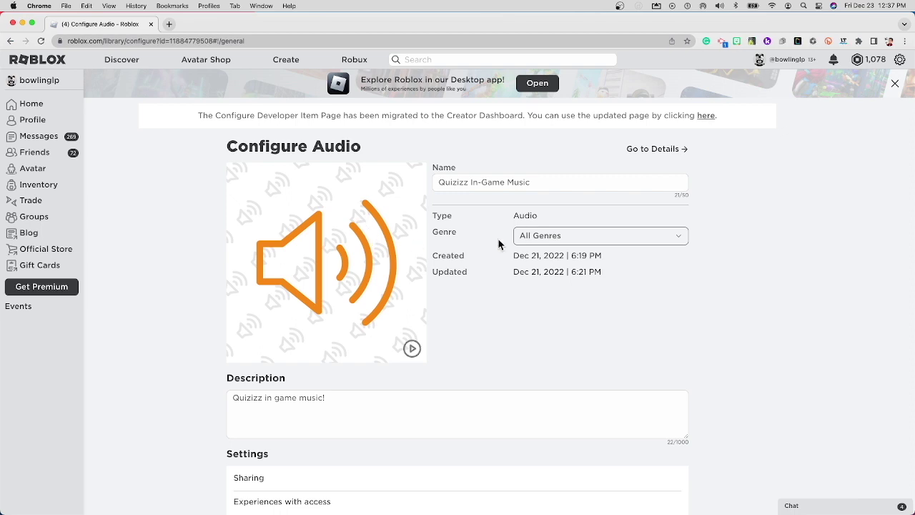
left_click(556, 181)
left_click_drag(556, 181, 433, 185)
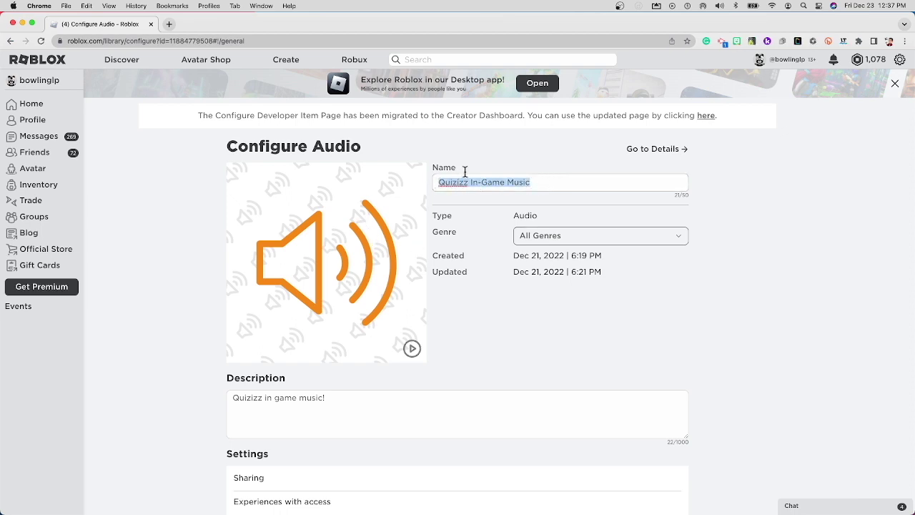
left_click(473, 198)
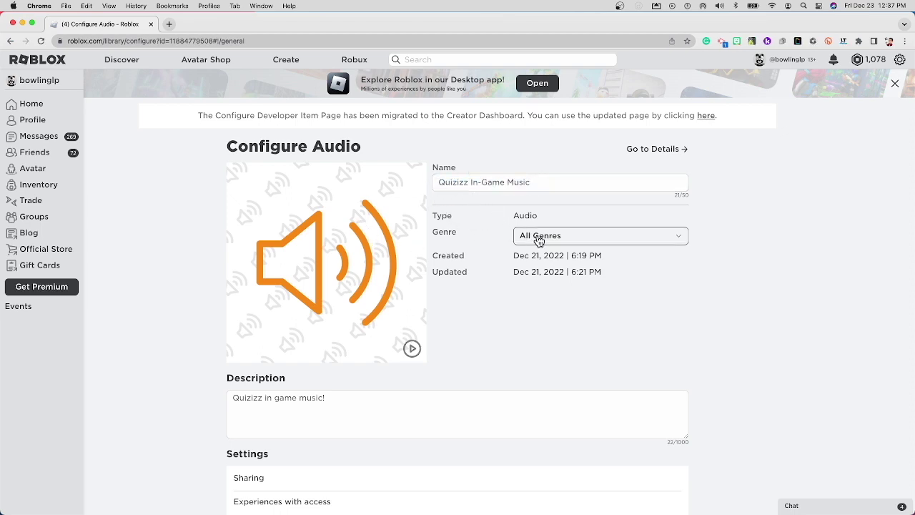
Scroll down to Settings and highlight the note that audio cannot be public.
scroll(509, 242, "down", 3)
scroll(509, 242, "down", 1)
left_click_drag(491, 261, 236, 261)
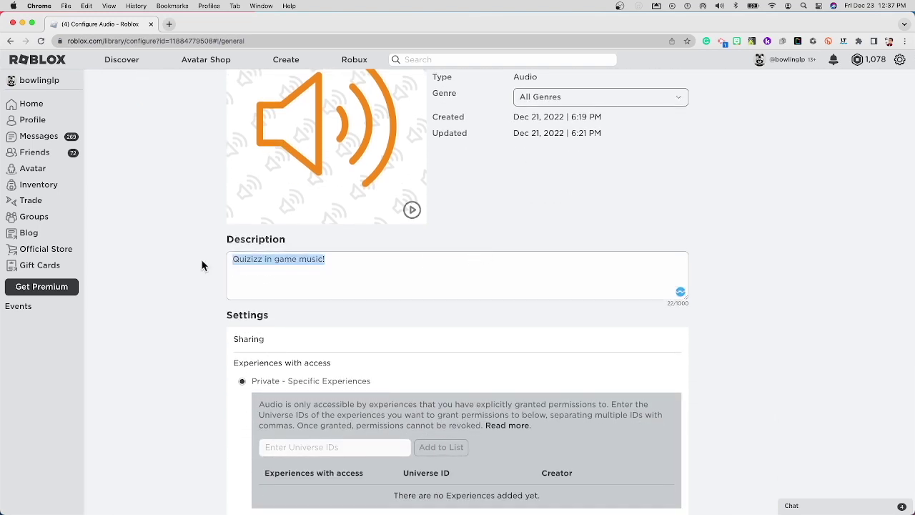
left_click(351, 242)
scroll(351, 246, "down", 4)
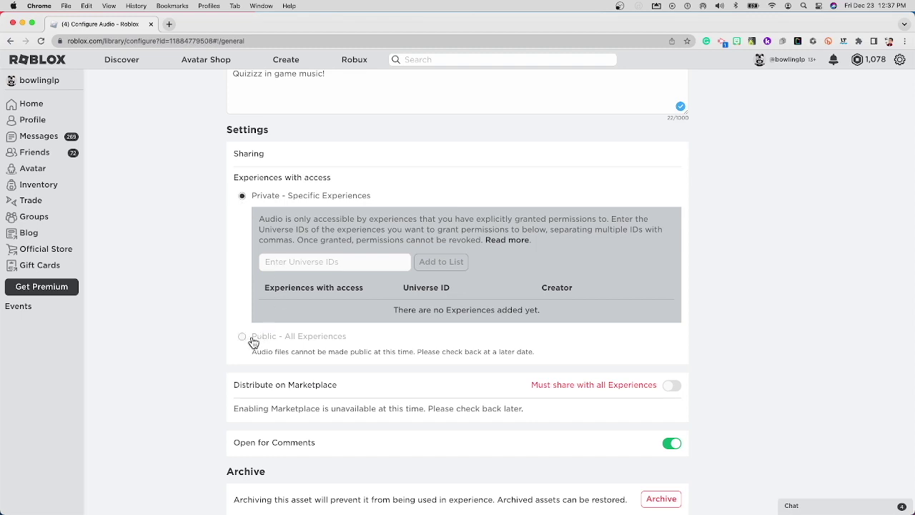
left_click_drag(251, 349, 582, 351)
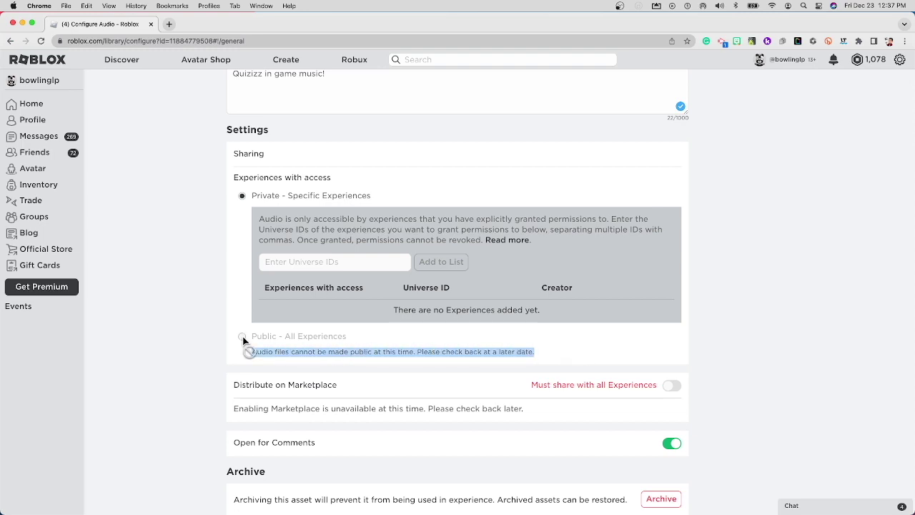
left_click(221, 344)
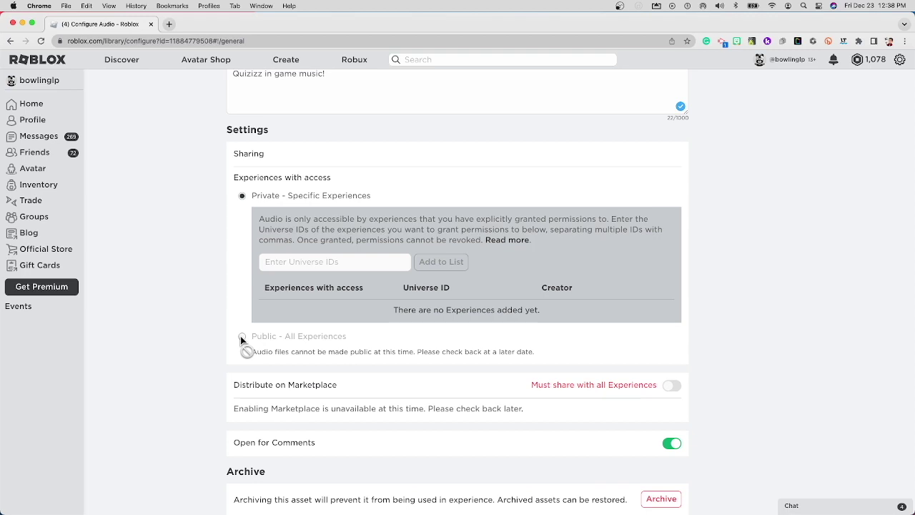
scroll(220, 318, "down", 3)
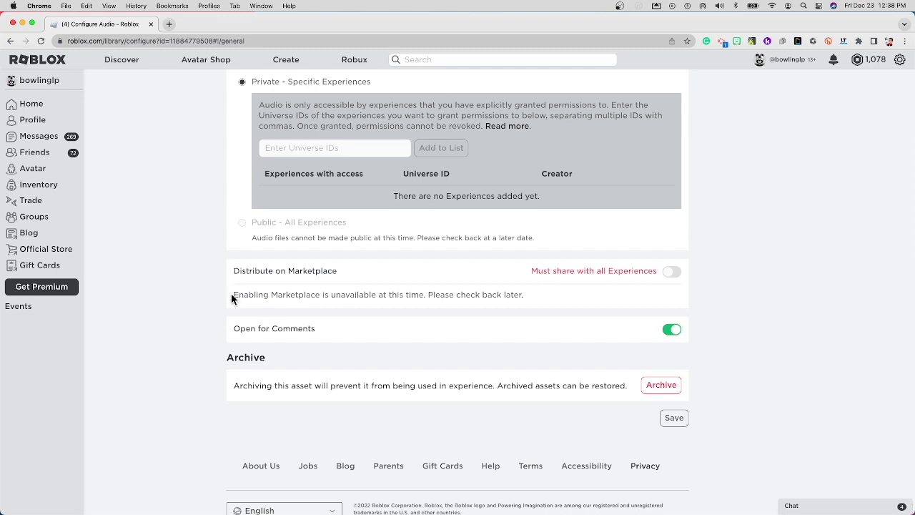
left_click_drag(236, 293, 526, 302)
left_click(241, 219)
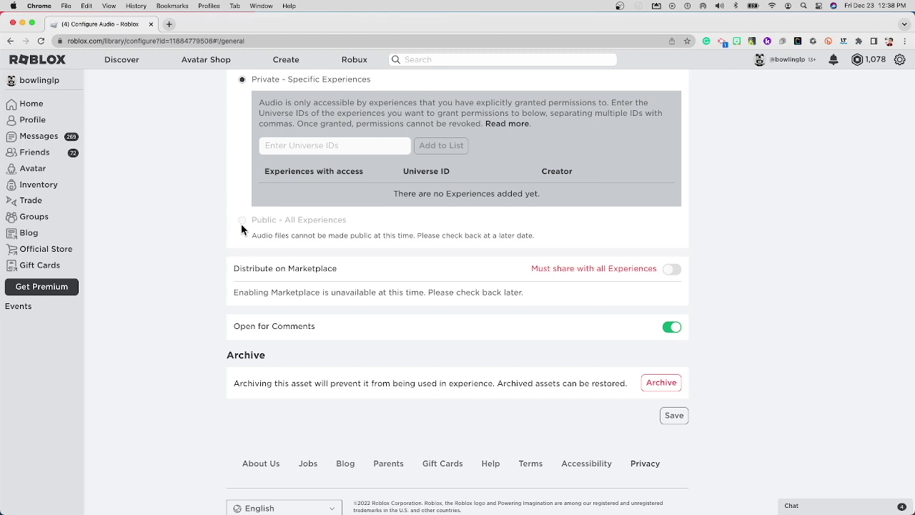
scroll(243, 224, "down", 1)
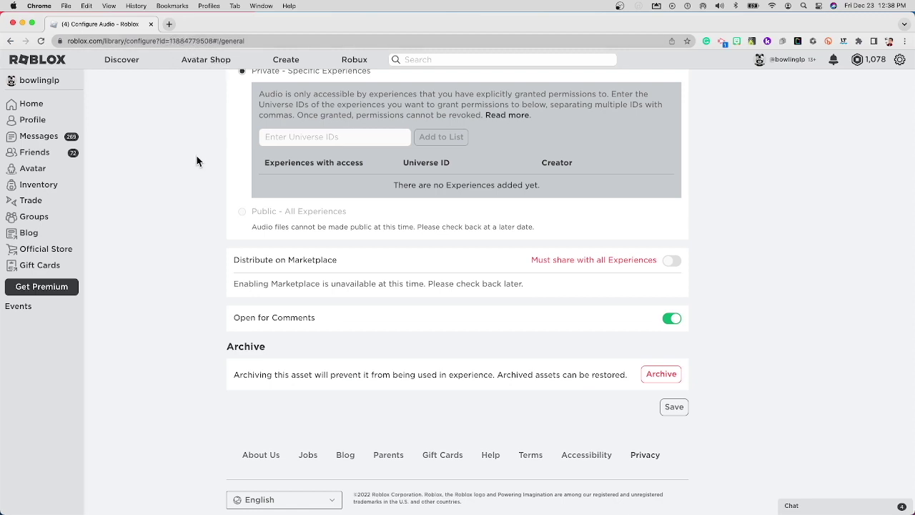
Leave Configure Audio and return to the Quizizz In-Game Music details page.
scroll(326, 184, "up", 10)
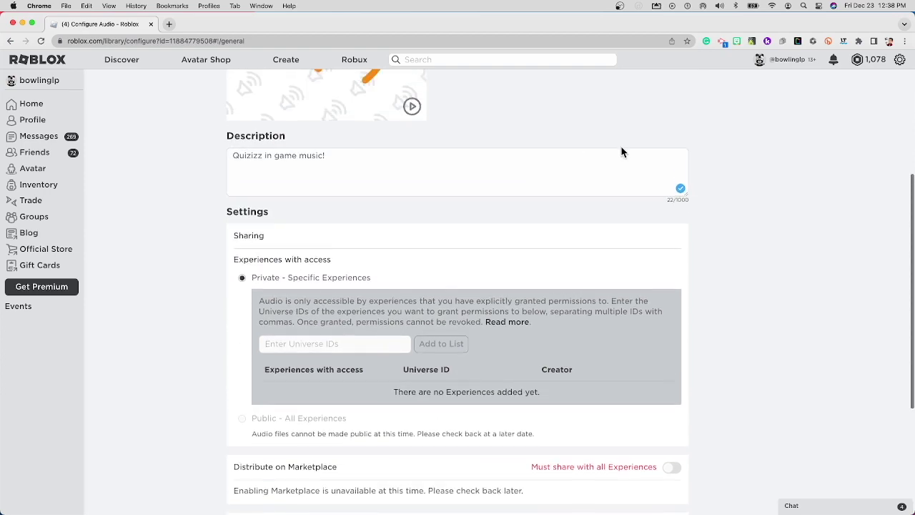
left_click(655, 151)
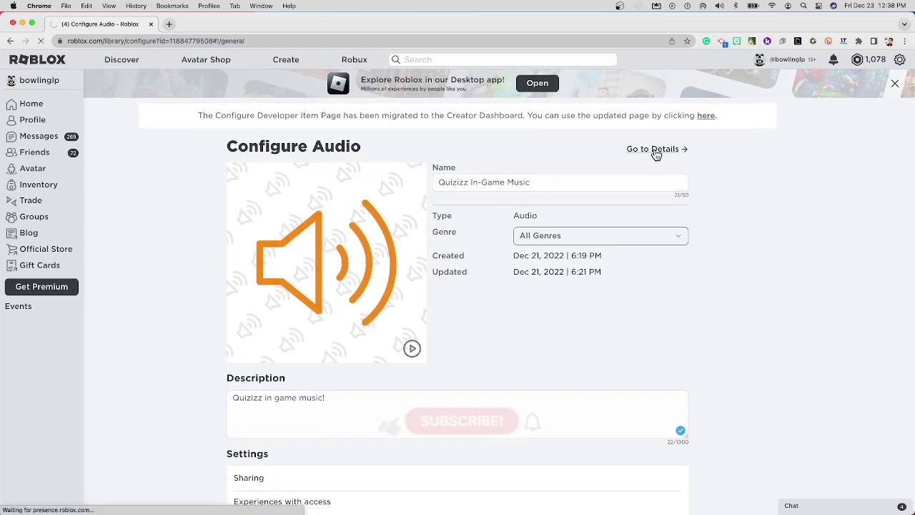